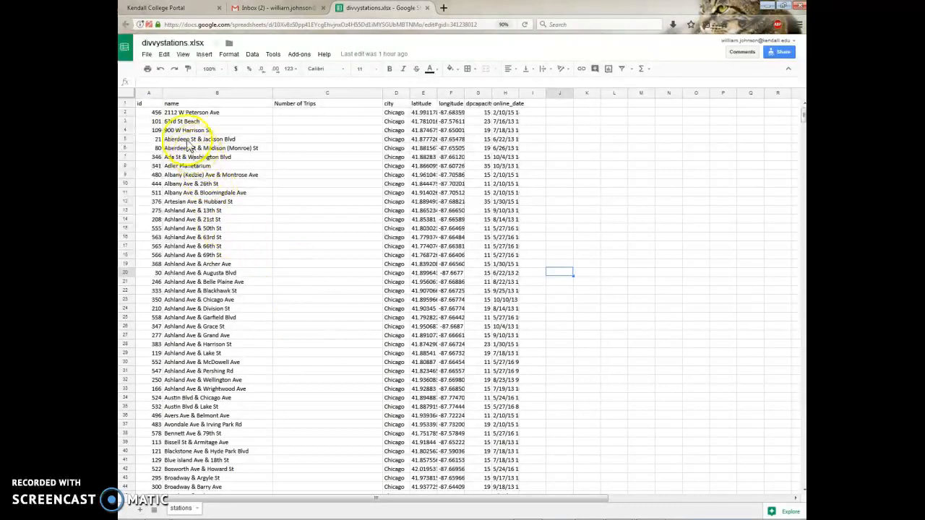
Step: Examine the station data in the spreadsheet, including the name, latitude, longitude and dpcapacity columns
left_click_drag(149, 104, 495, 425)
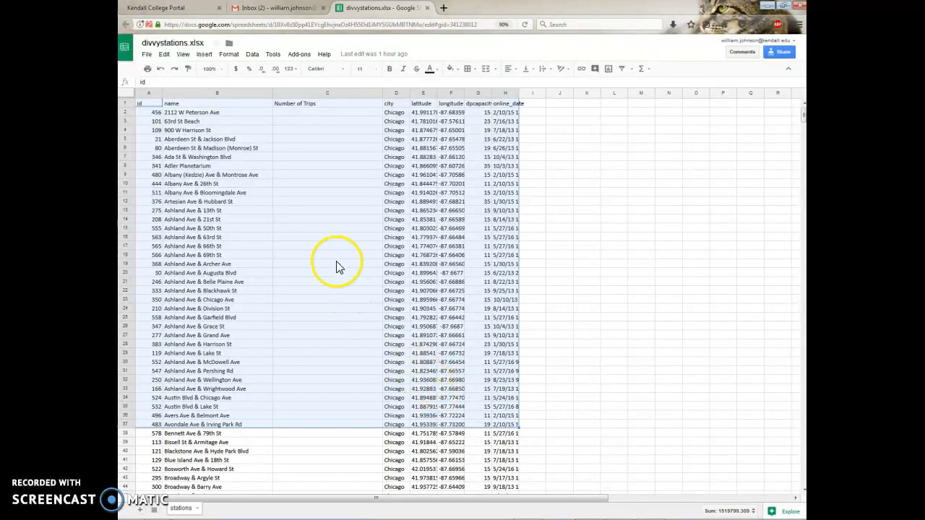
left_click(206, 183)
left_click(208, 203)
left_click(207, 255)
left_click_drag(205, 301, 205, 309)
left_click_drag(205, 389, 206, 397)
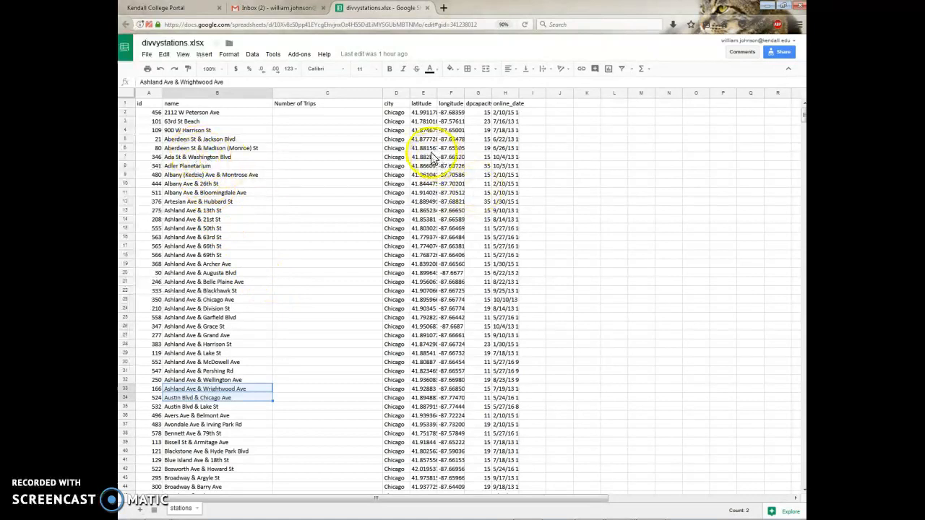
left_click(451, 148)
left_click(186, 149)
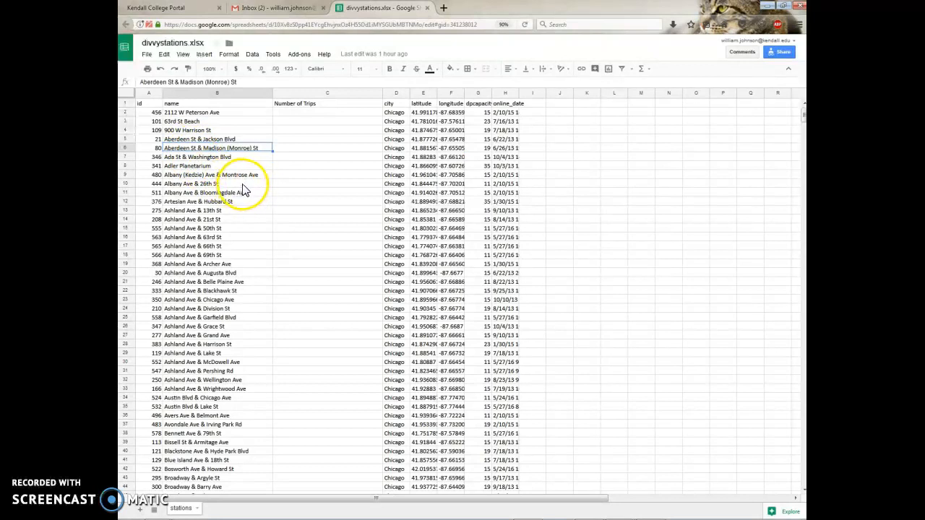
left_click_drag(206, 105, 477, 378)
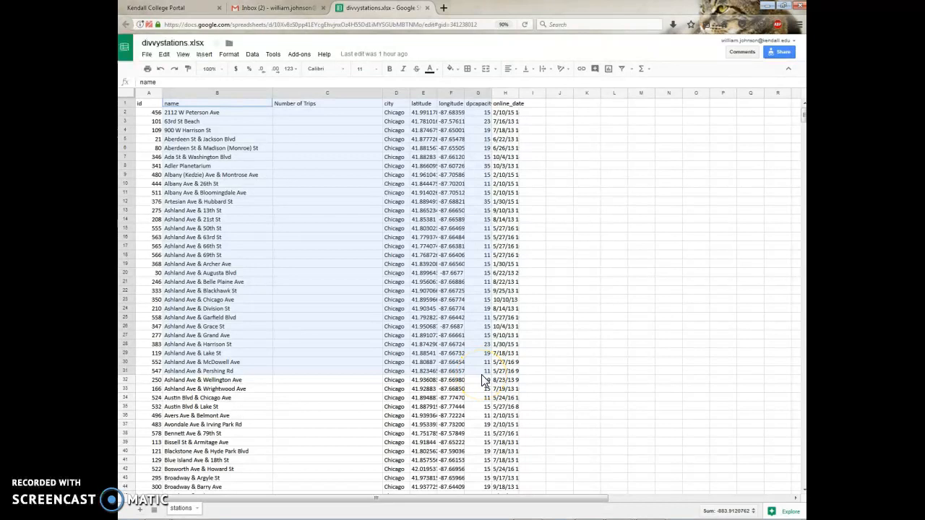
left_click(147, 56)
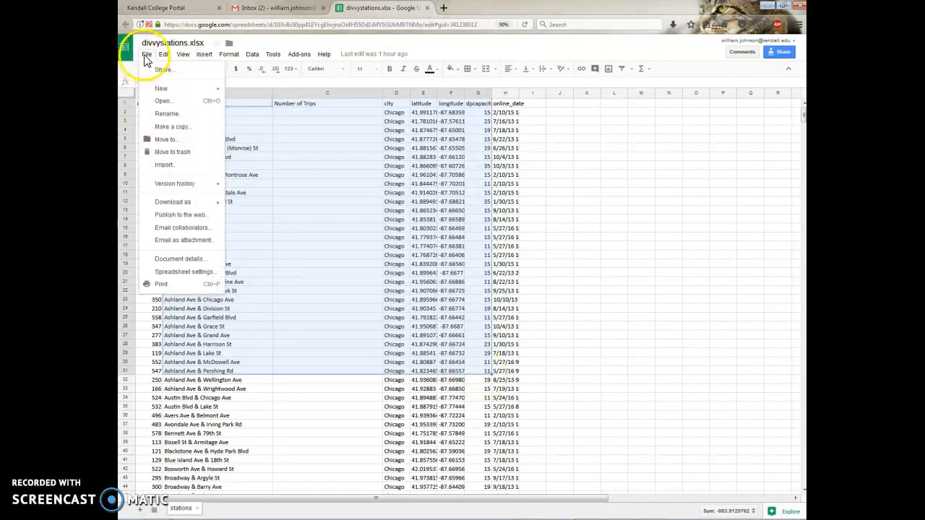
mouse_move(187, 204)
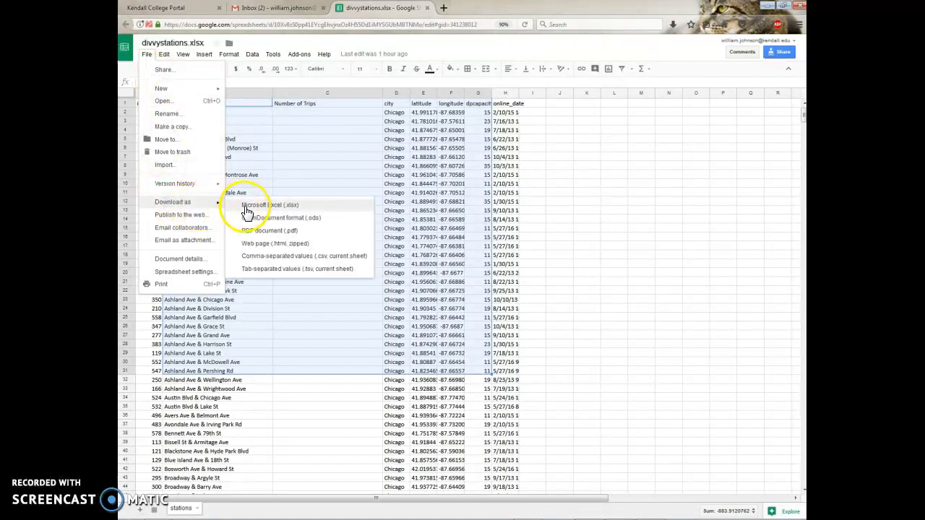
left_click(507, 183)
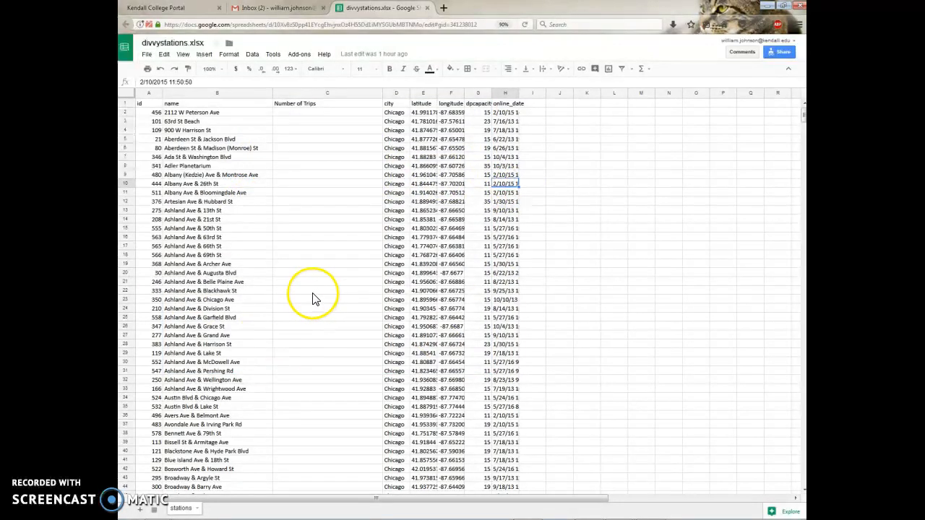
Step: Switch to Gmail, open Google Drive from there and create a new Google My Maps map
left_click(275, 8)
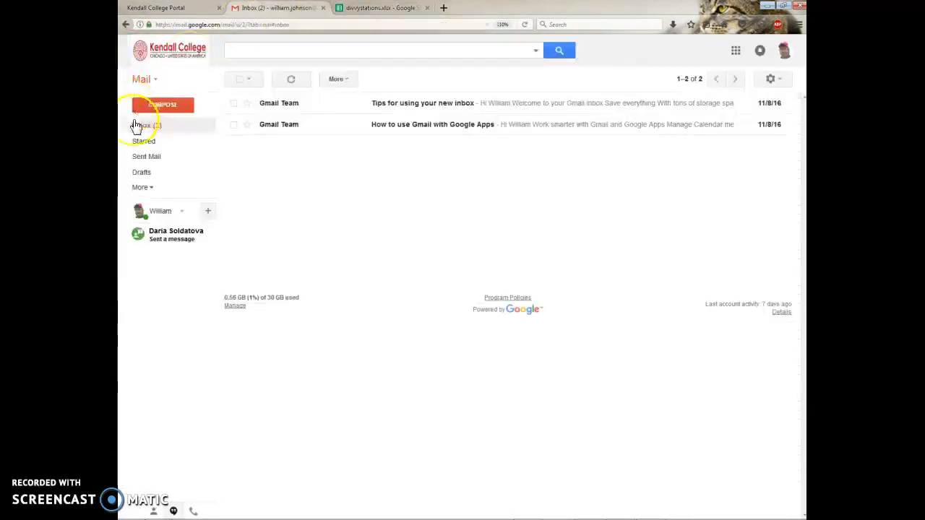
left_click(736, 50)
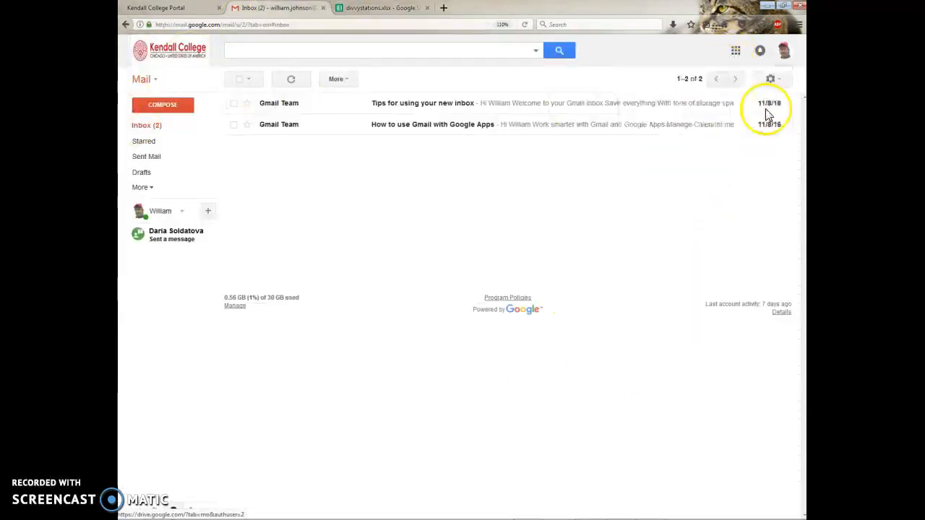
left_click(768, 116)
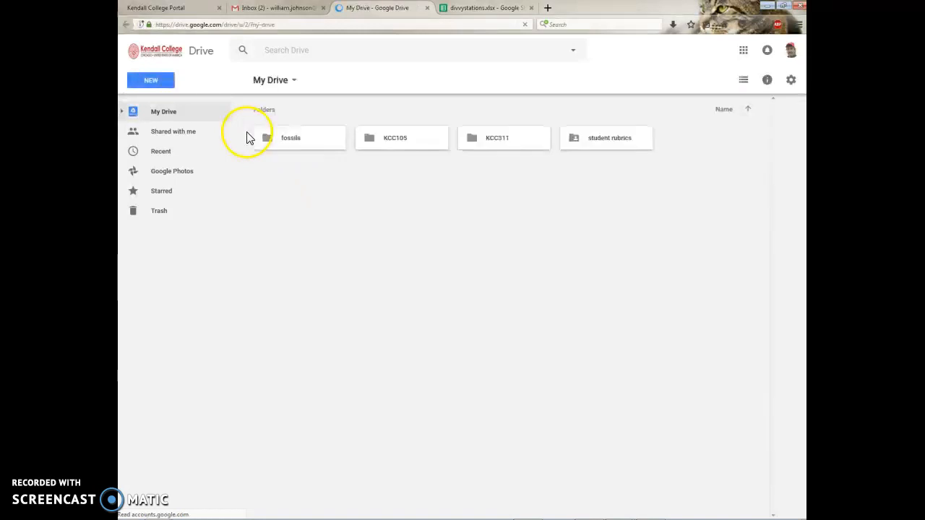
left_click(146, 82)
mouse_move(161, 195)
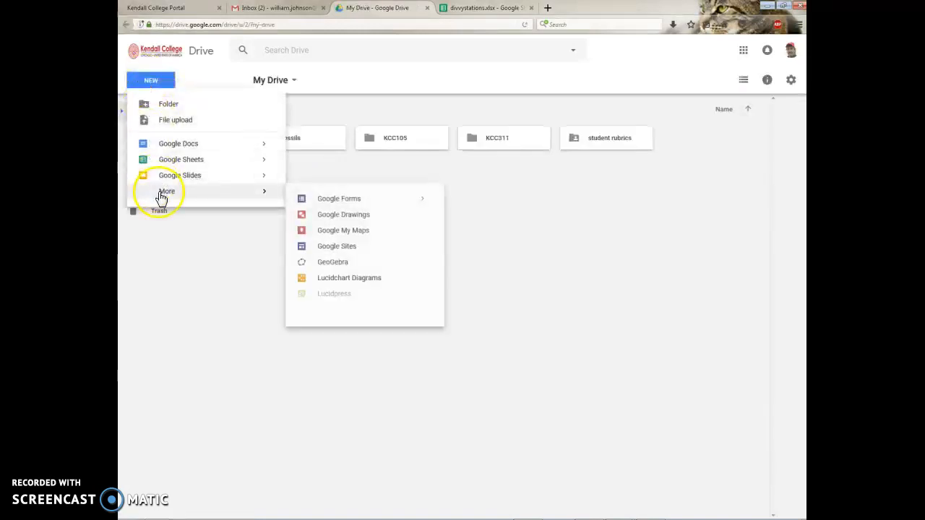
left_click(341, 233)
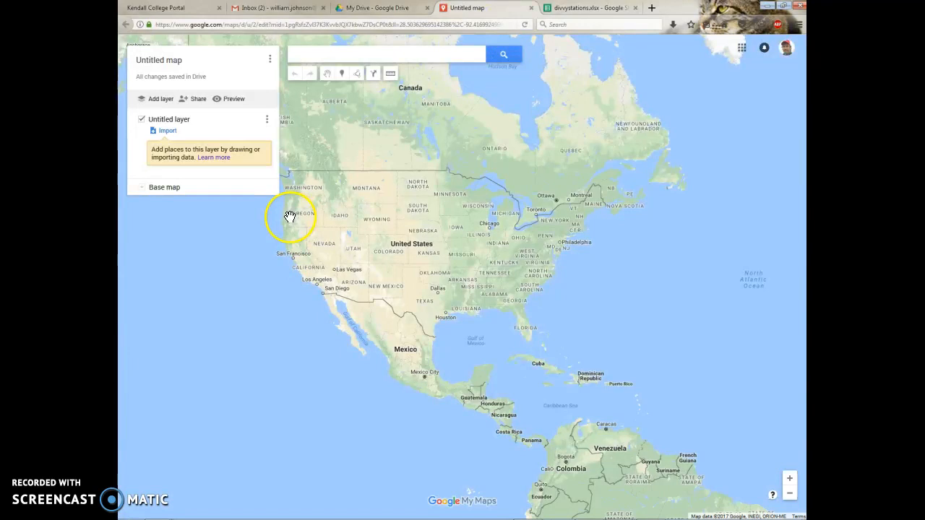
Step: Import the divvystations Excel worksheet from the computer's desktop into the untitled layer
left_click(167, 131)
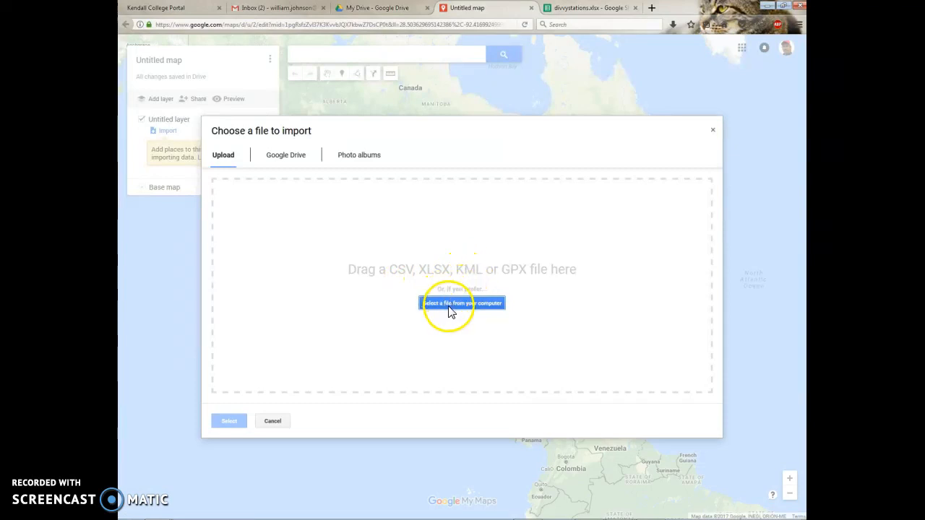
left_click(450, 310)
left_click(474, 179)
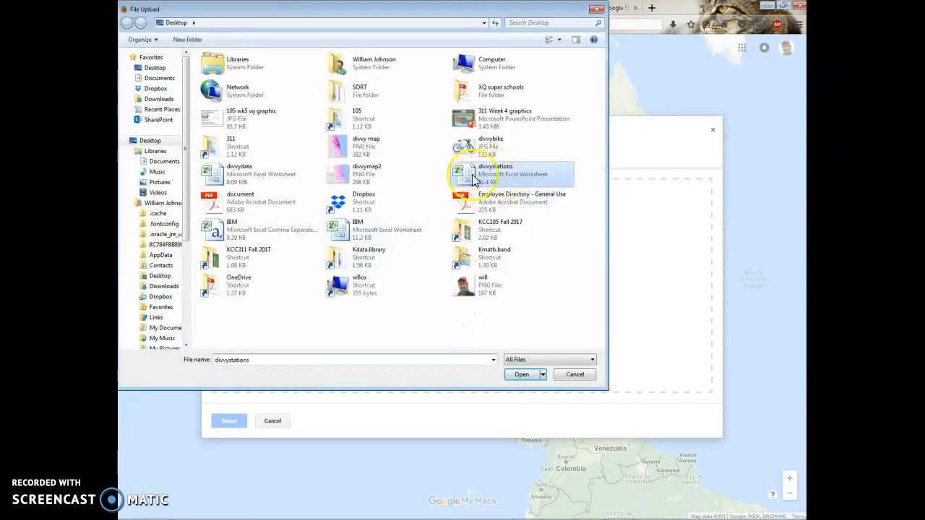
left_click(521, 375)
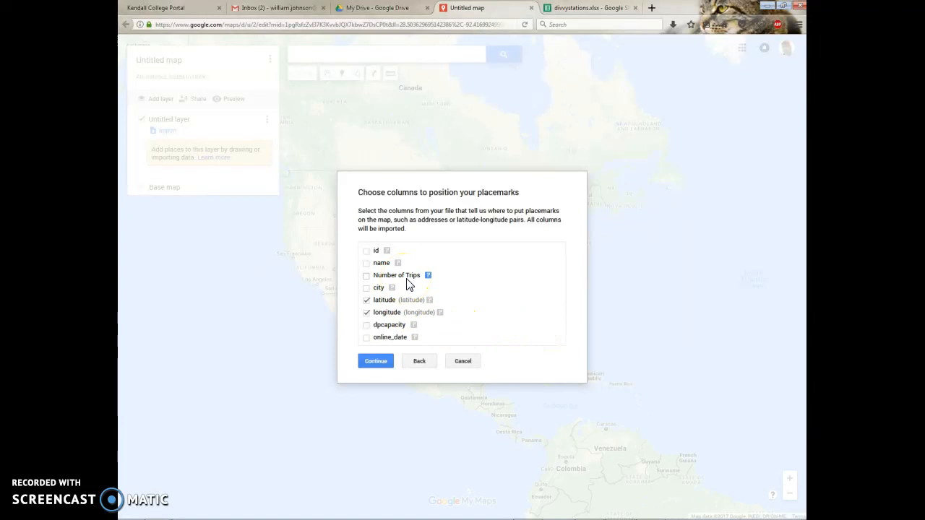
Step: Position the placemarks by latitude and longitude, title the markers with the name column and finish the import
left_click(390, 293)
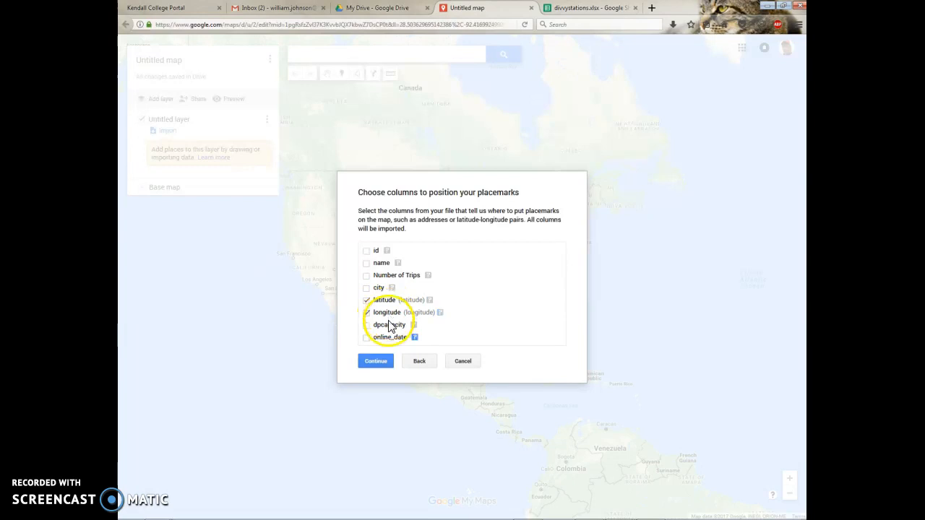
left_click(376, 361)
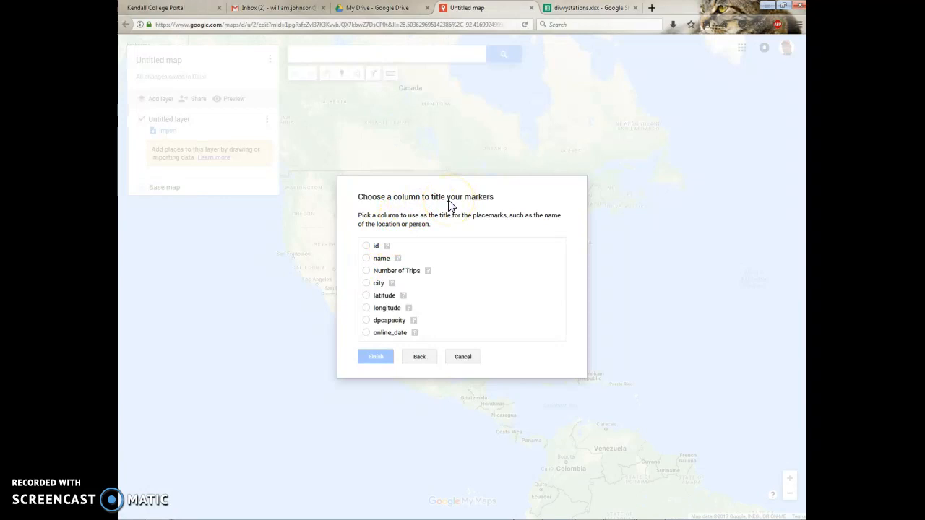
left_click(369, 259)
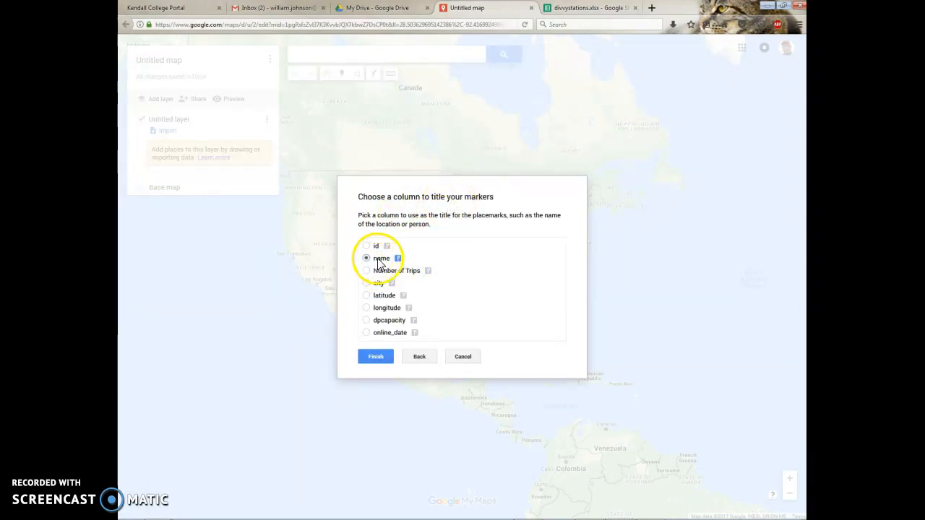
left_click(376, 359)
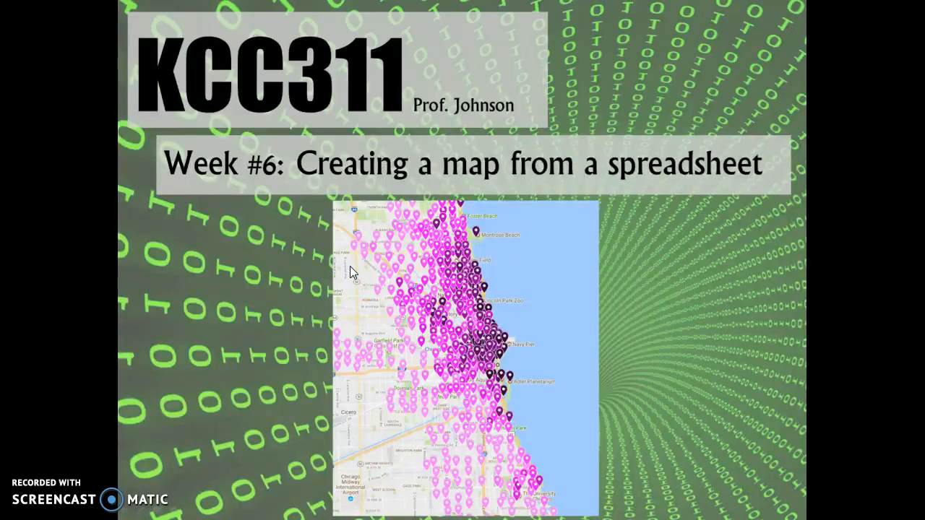
left_click(350, 265)
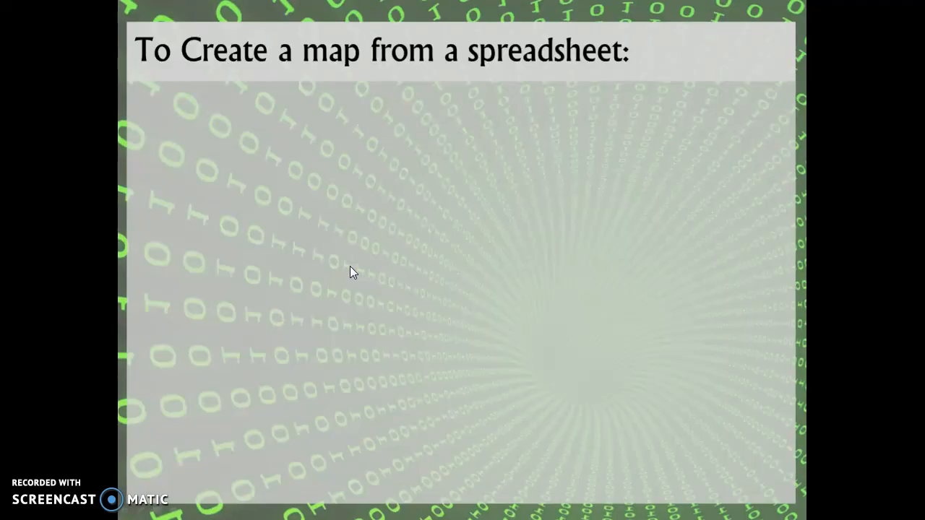
left_click(349, 266)
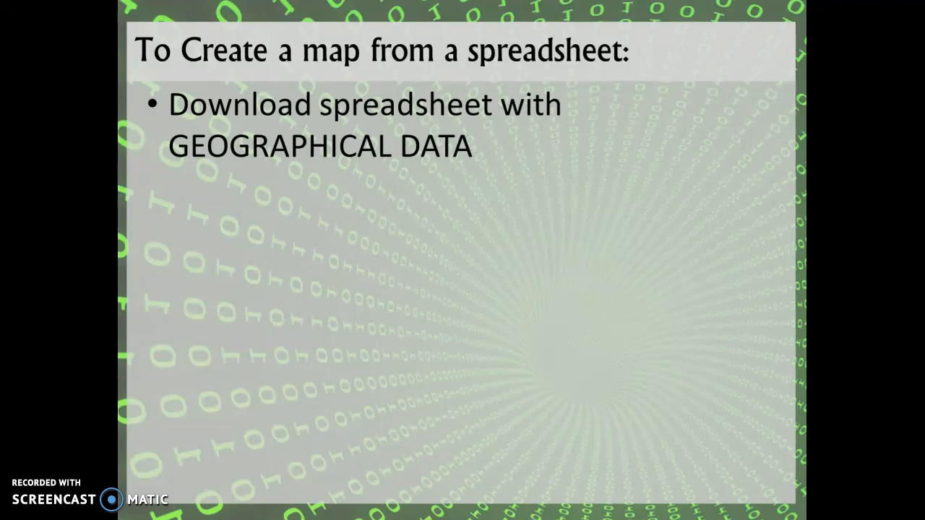
key("Right")
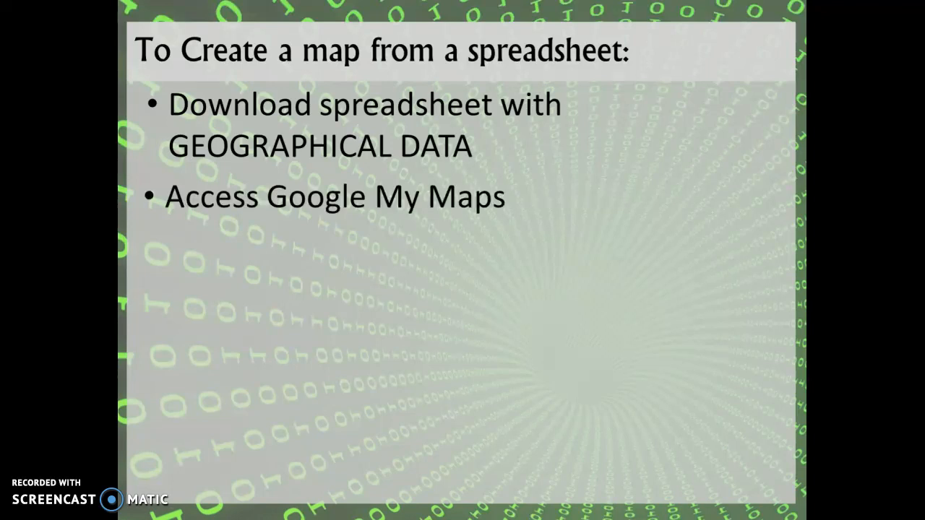
key("Right")
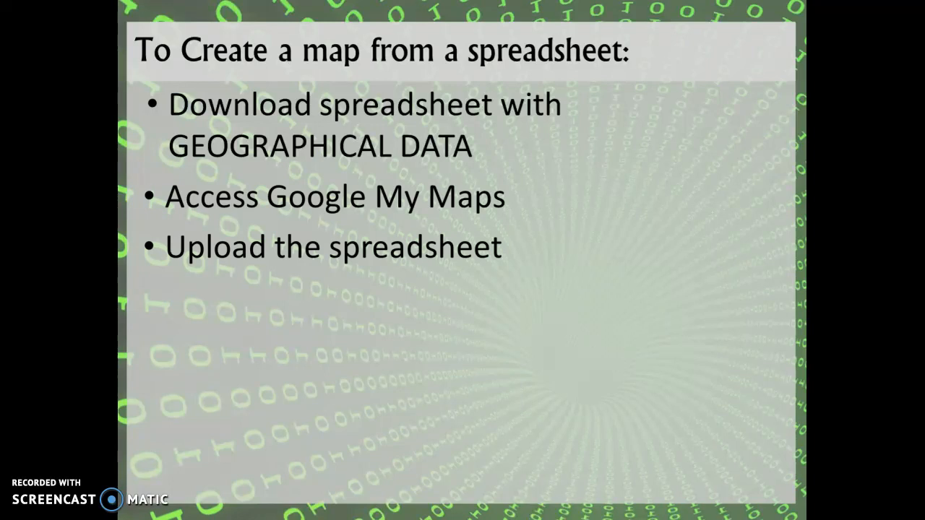
key("Right")
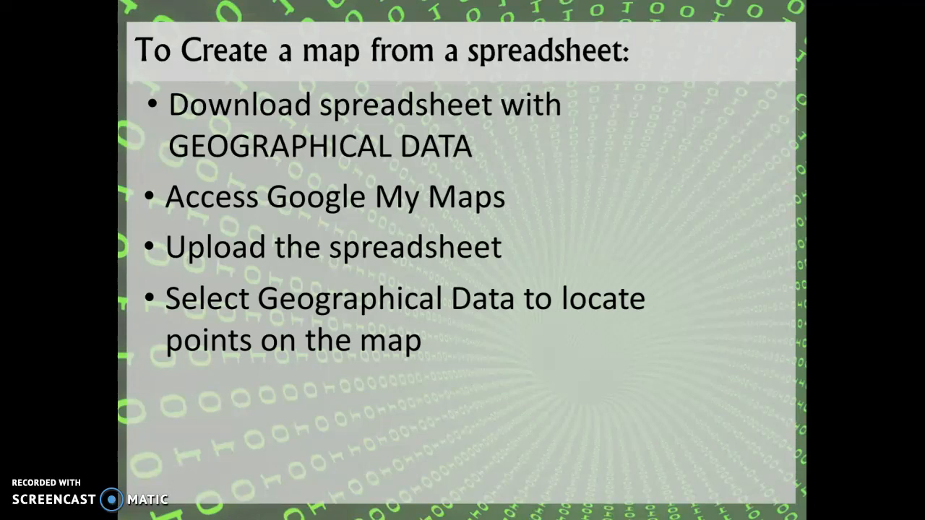
key("Right")
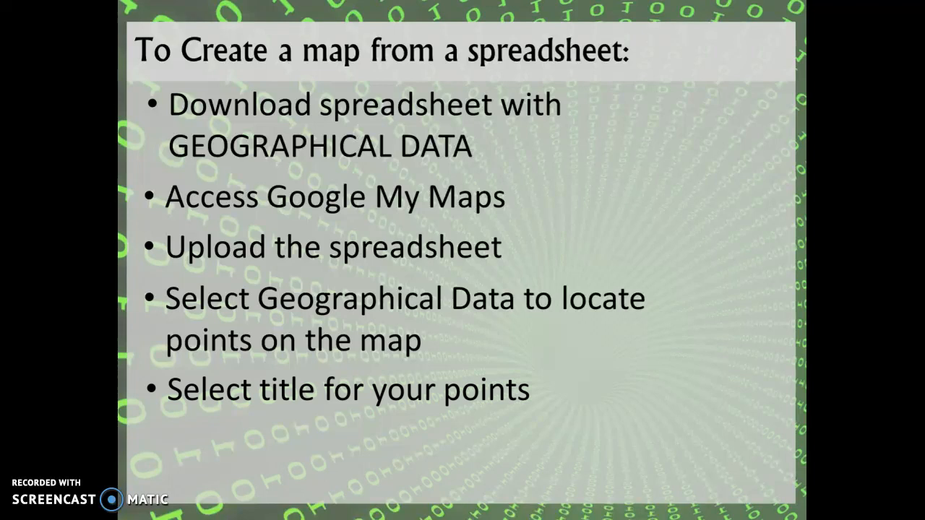
key("Right")
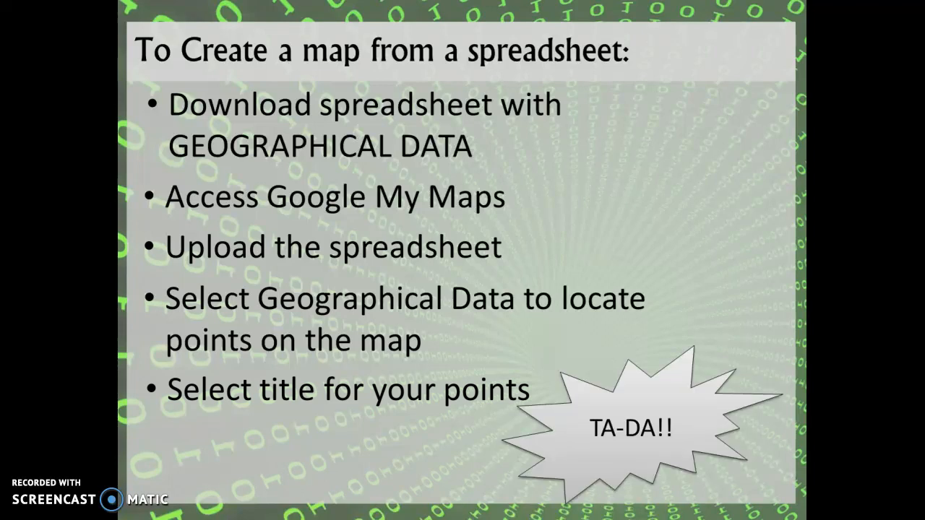
Step: Return to the browser and review the latitude, longitude and dpcapacity columns in the divvystations.xlsx spreadsheet
key("alt+Tab")
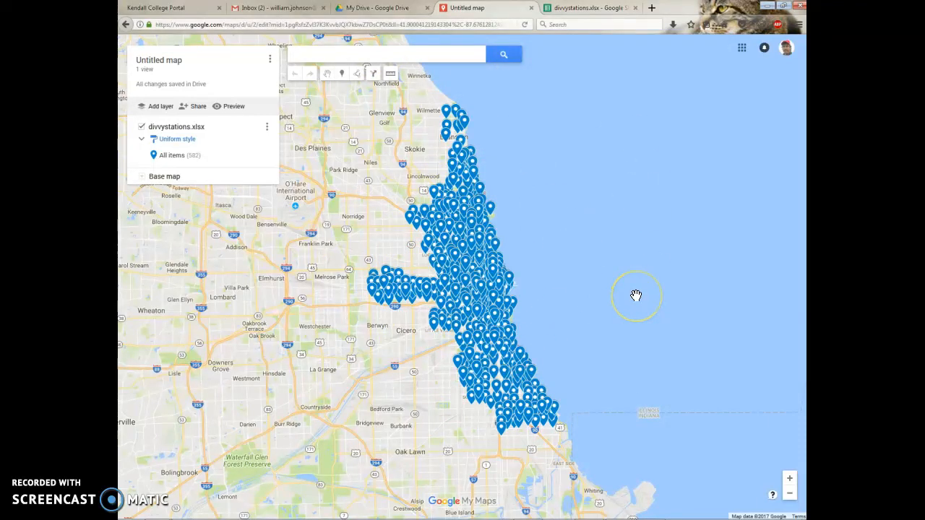
left_click(597, 8)
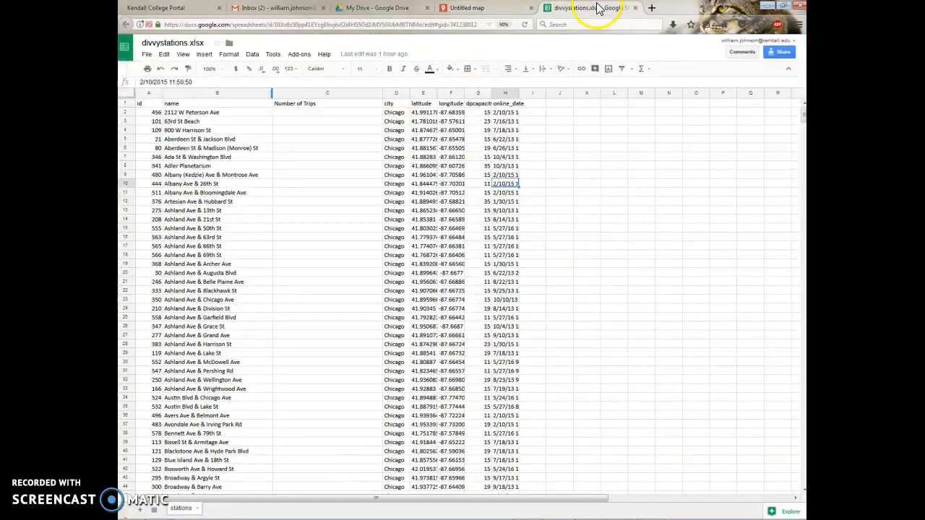
left_click_drag(423, 157, 452, 267)
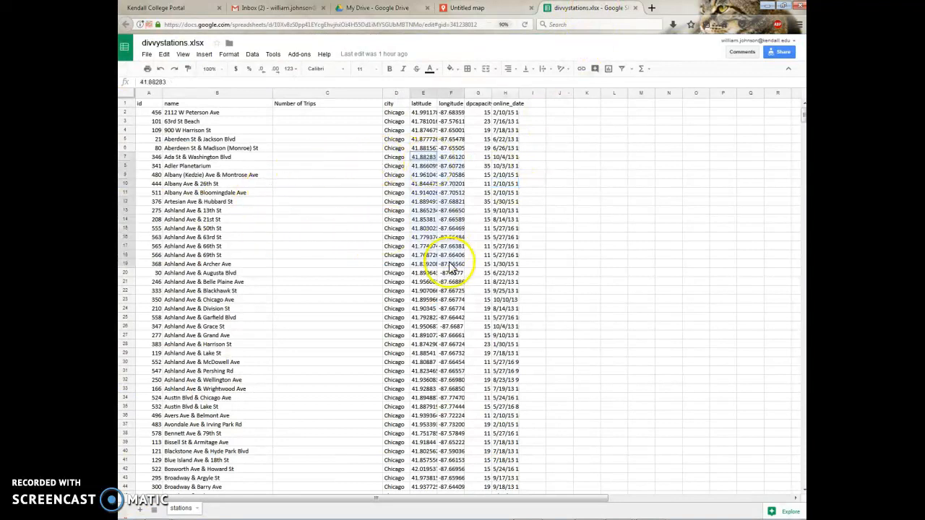
left_click(477, 92)
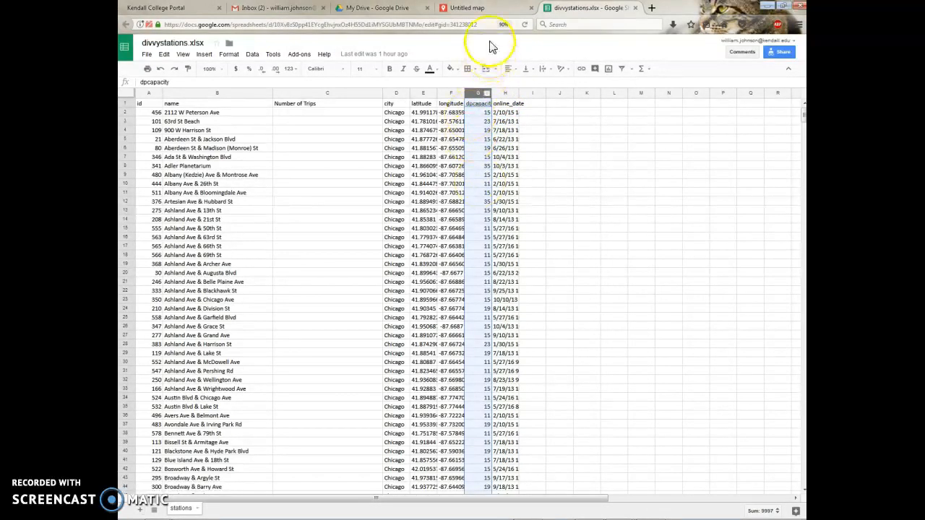
Step: Go back to the untitled map and style the divvystations.xlsx layer by grouping places by the dpcapacity column
left_click(473, 8)
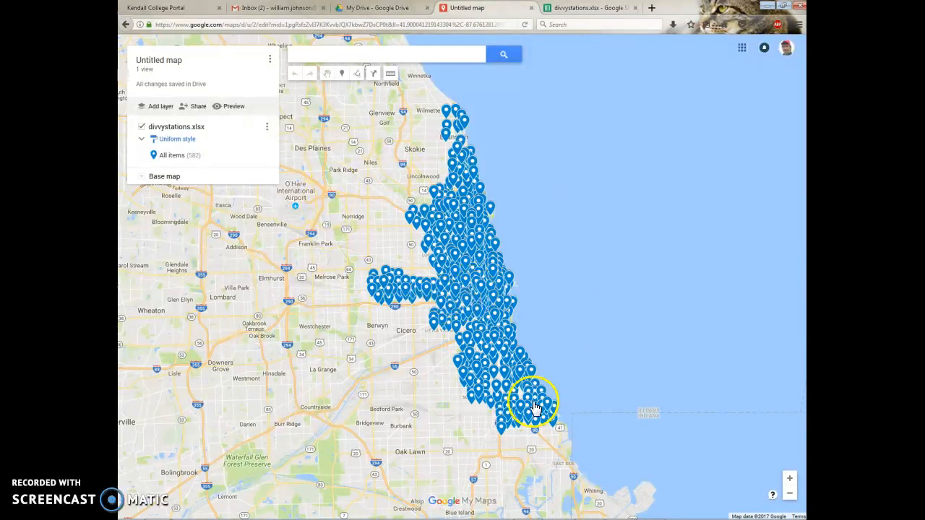
left_click(186, 144)
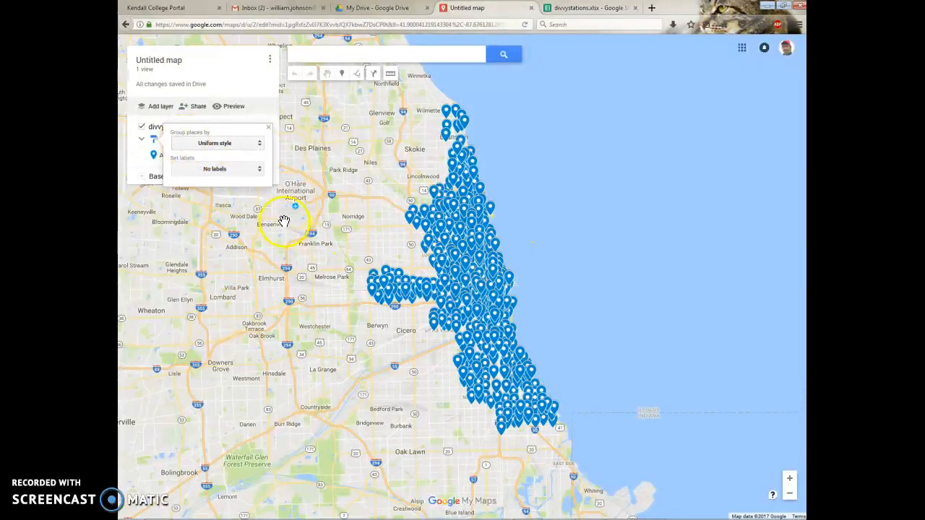
left_click(216, 144)
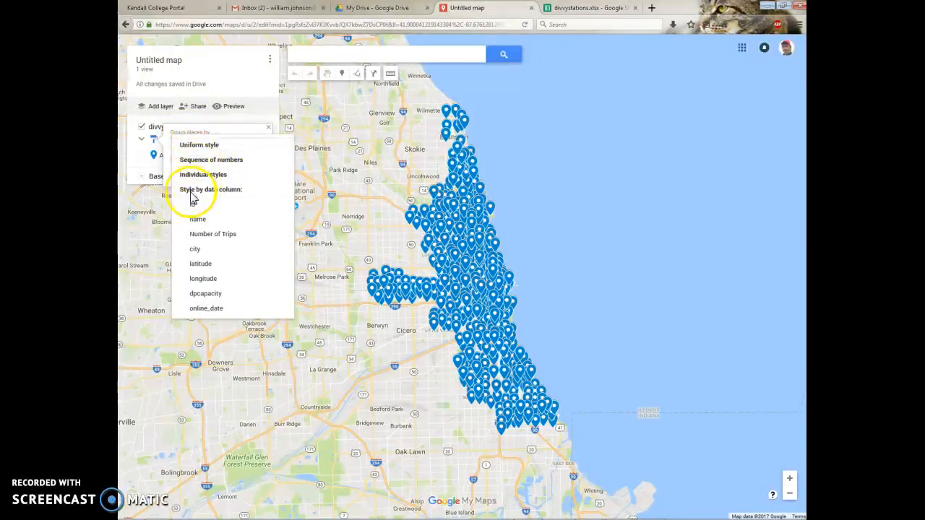
left_click(204, 295)
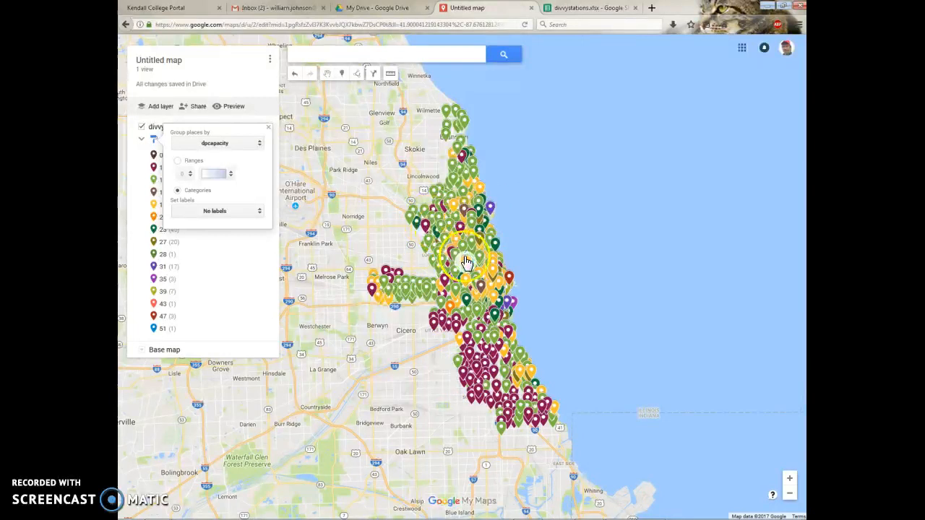
left_click(464, 323)
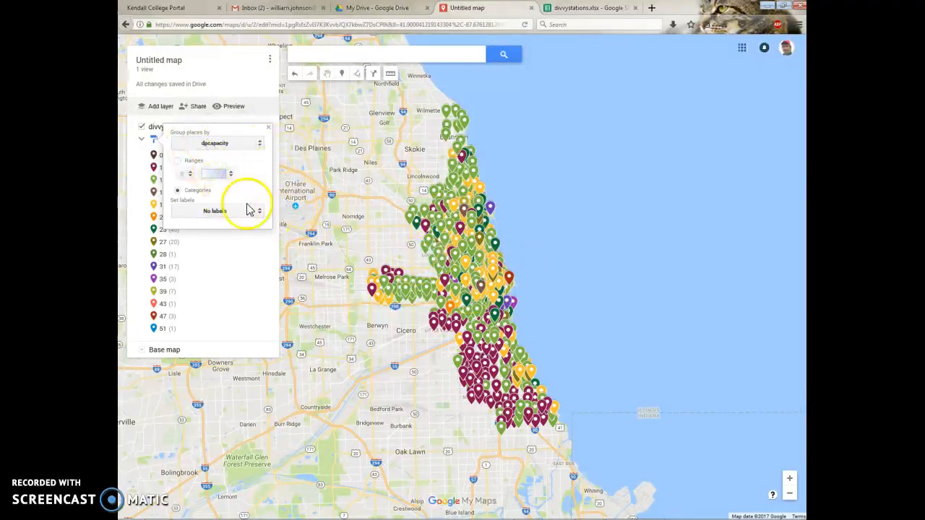
Step: Switch the dpcapacity styling from categories to ranges and set the number of ranges to 12
left_click(178, 161)
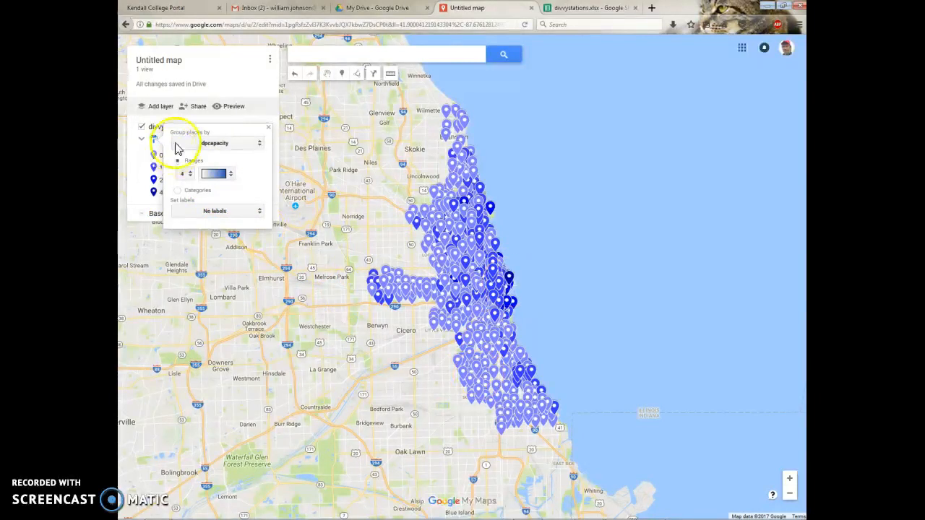
left_click(187, 173)
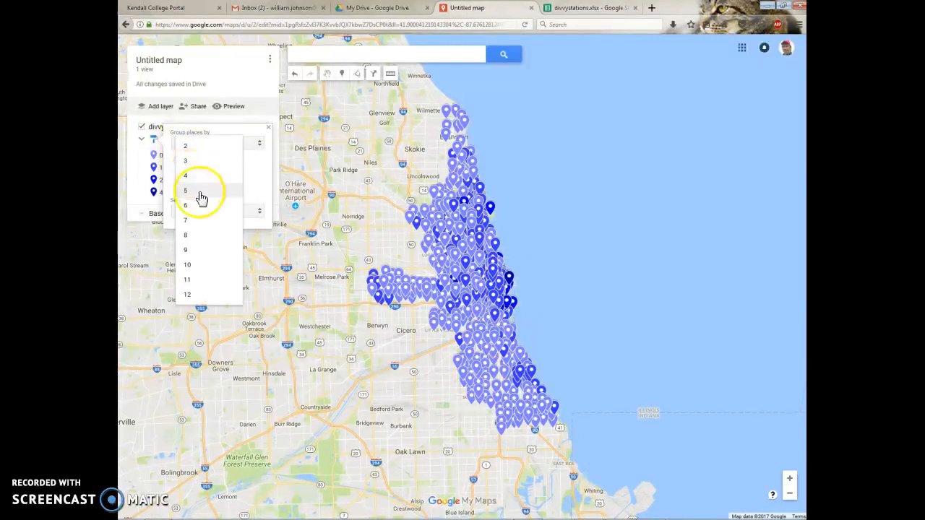
left_click(188, 297)
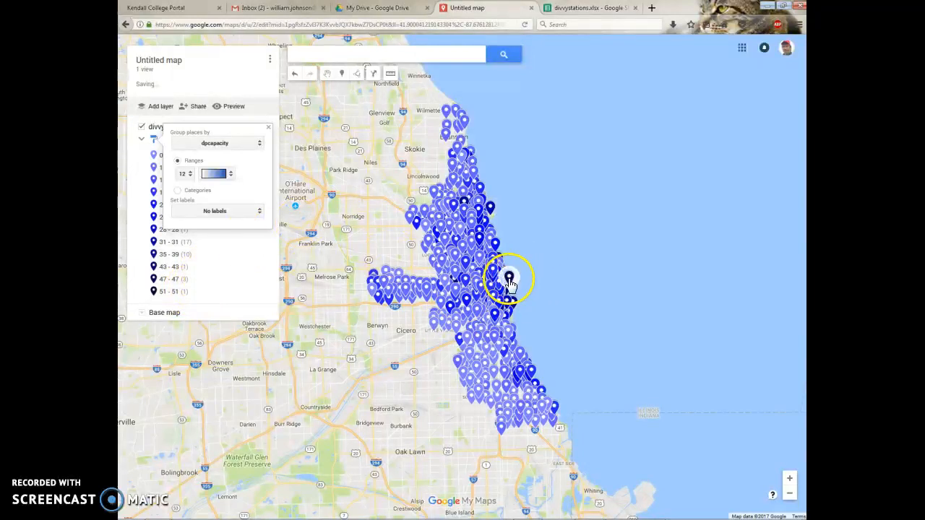
Step: Set the number of dpcapacity ranges to 7, apply the white-to-magenta color gradient and close the style options
left_click(184, 176)
scroll(189, 127, "up", 1)
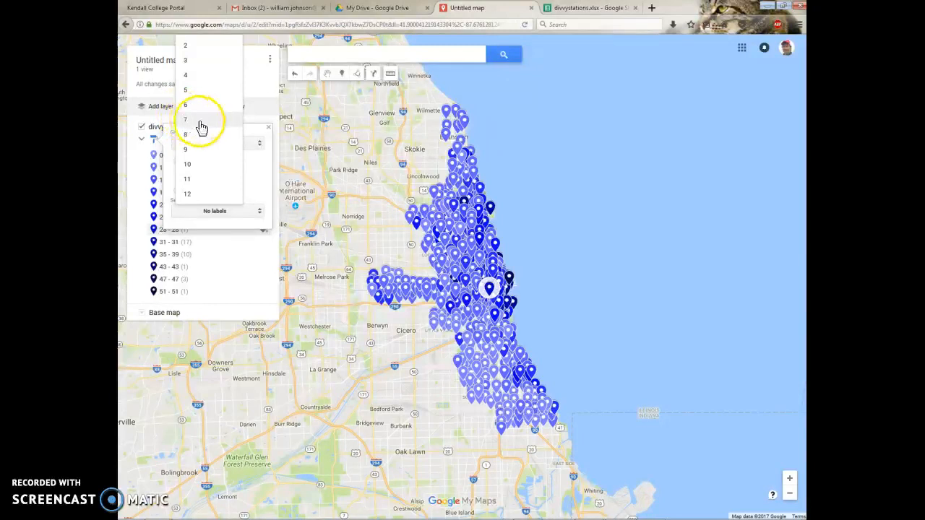
left_click(198, 125)
left_click(237, 173)
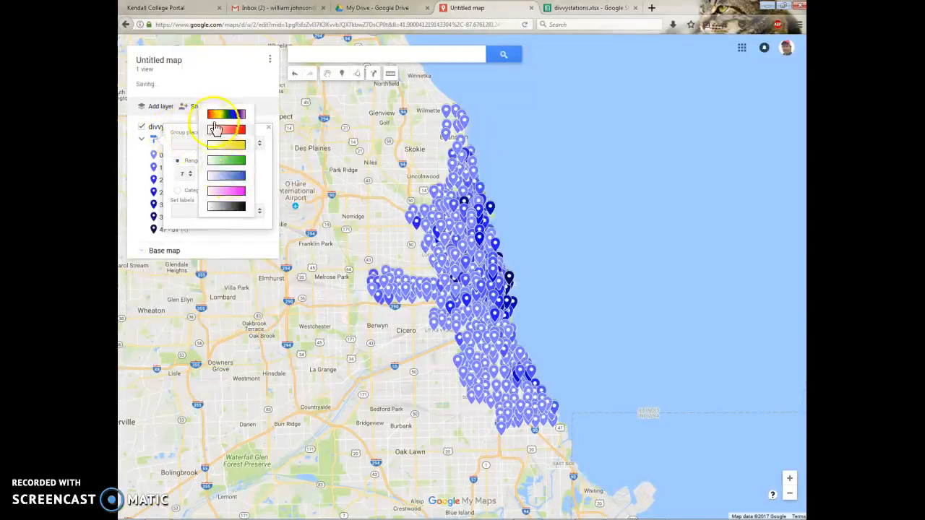
left_click(235, 192)
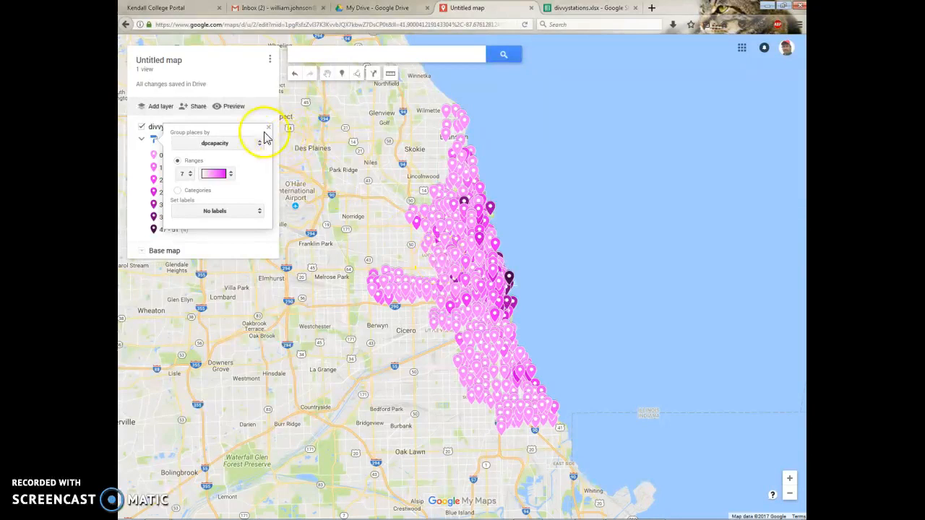
left_click(268, 128)
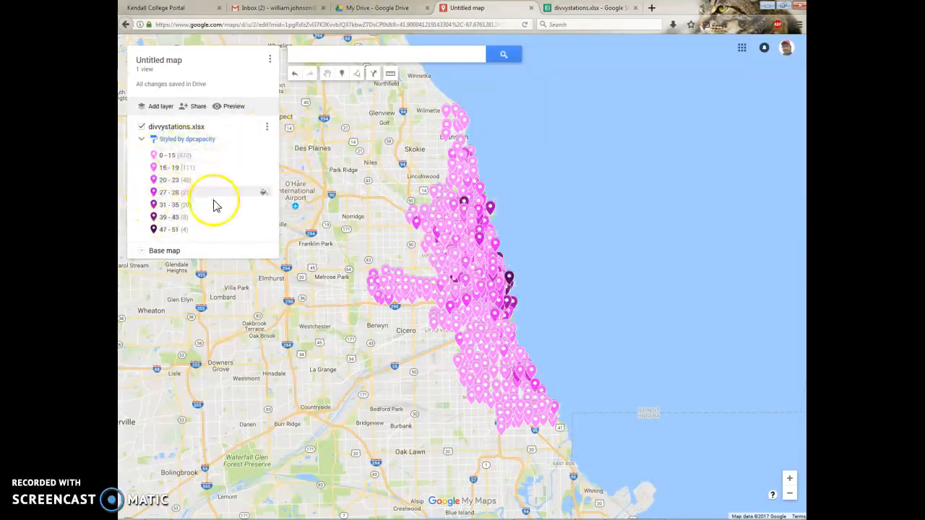
Step: View the details of the Streeter Dr & Grand Ave marker and check the layer's dpcapacity style settings
left_click(509, 279)
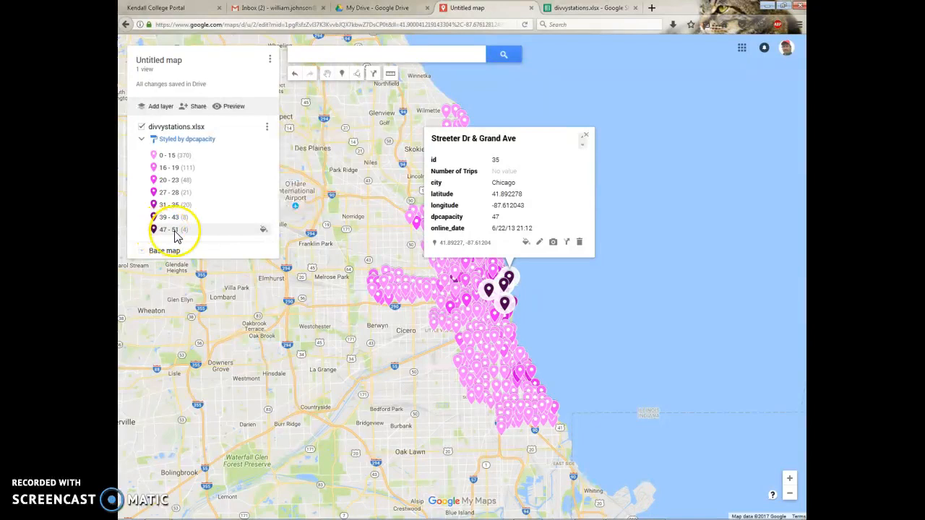
left_click(585, 138)
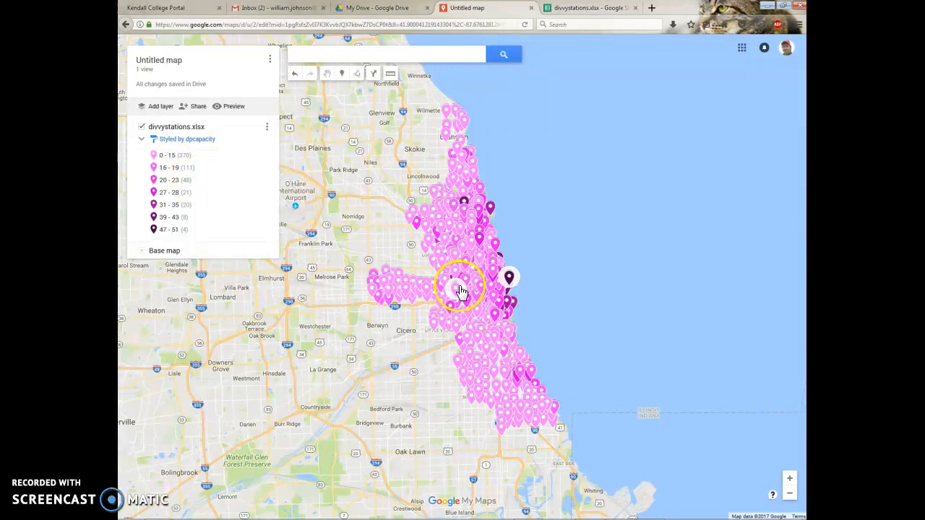
left_click(177, 139)
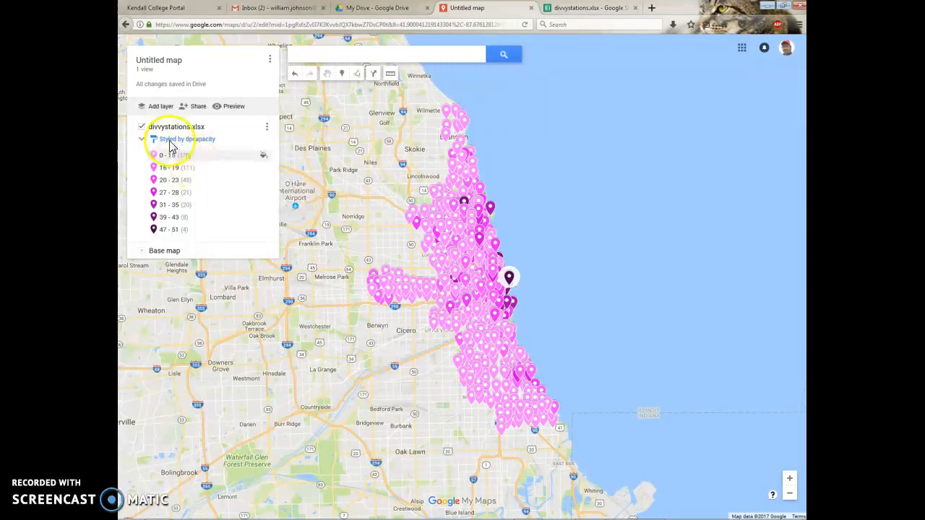
left_click(269, 128)
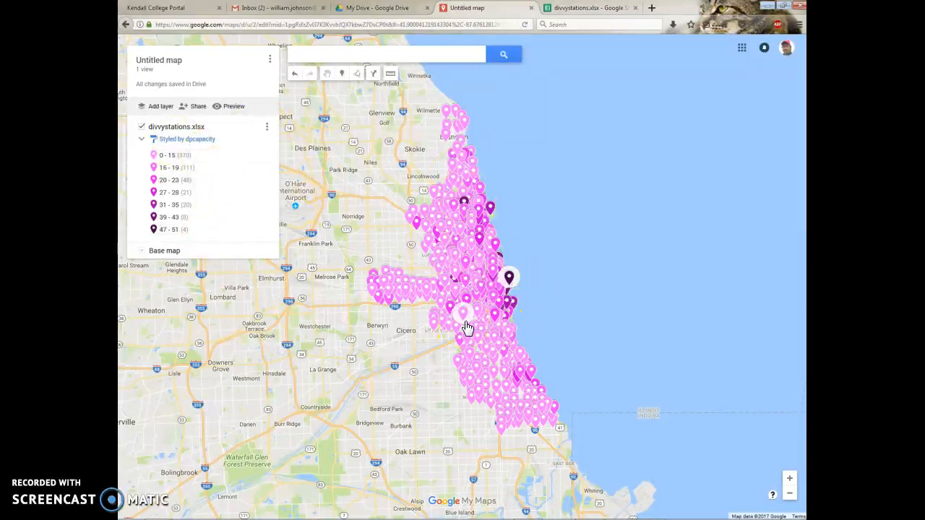
left_click(527, 12)
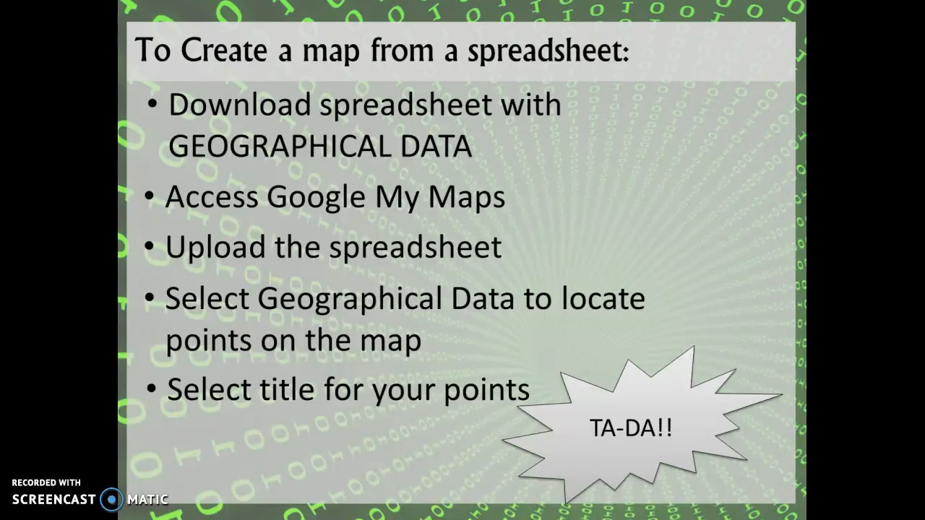
key("Right")
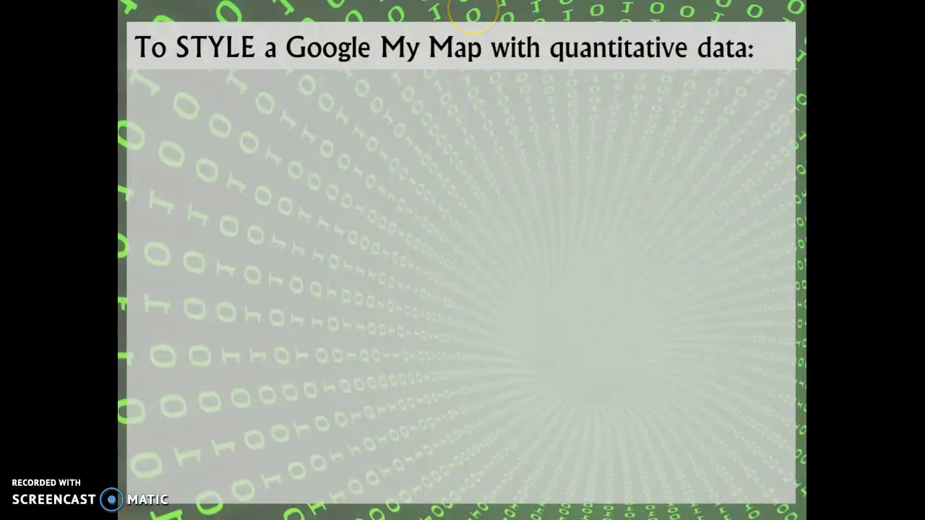
left_click(473, 11)
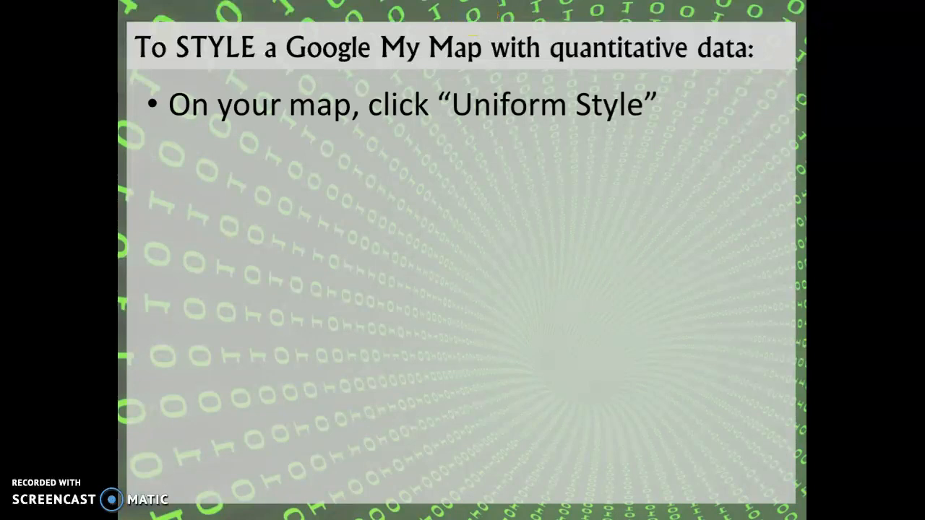
key("Right")
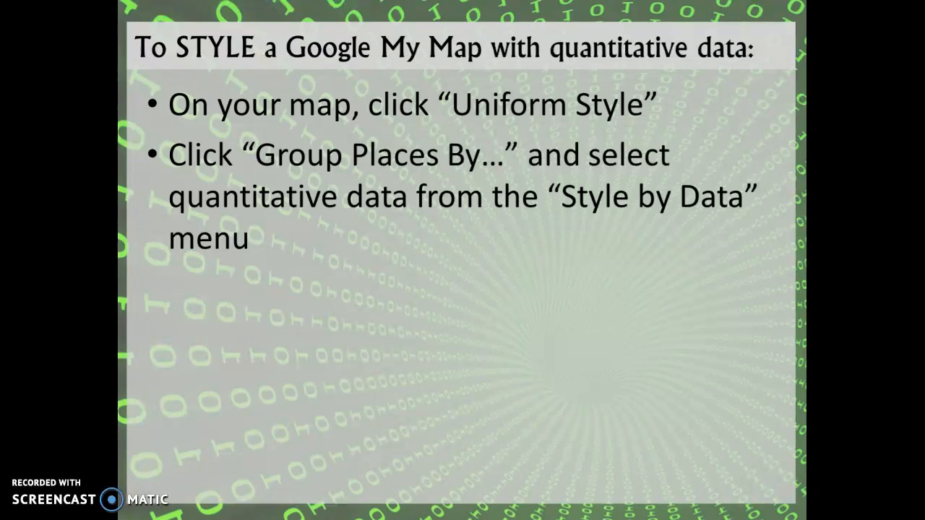
key("Right")
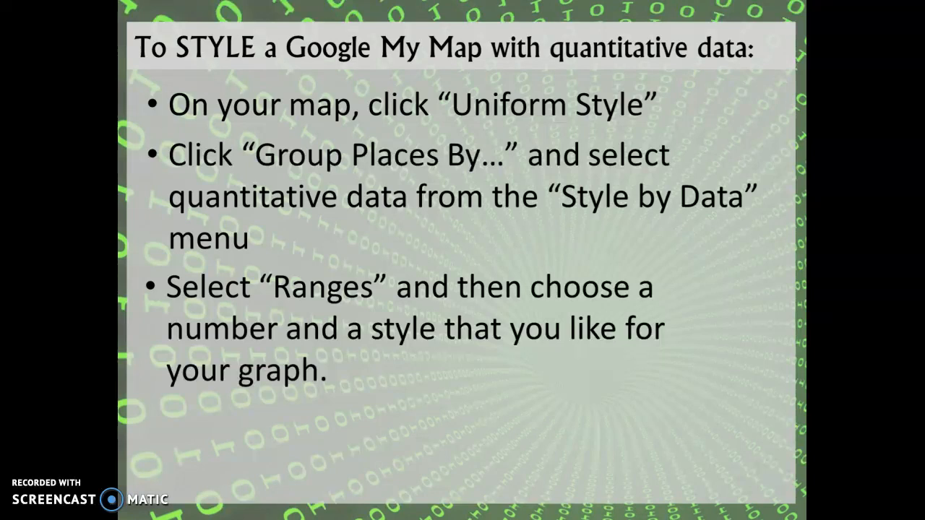
key("Right")
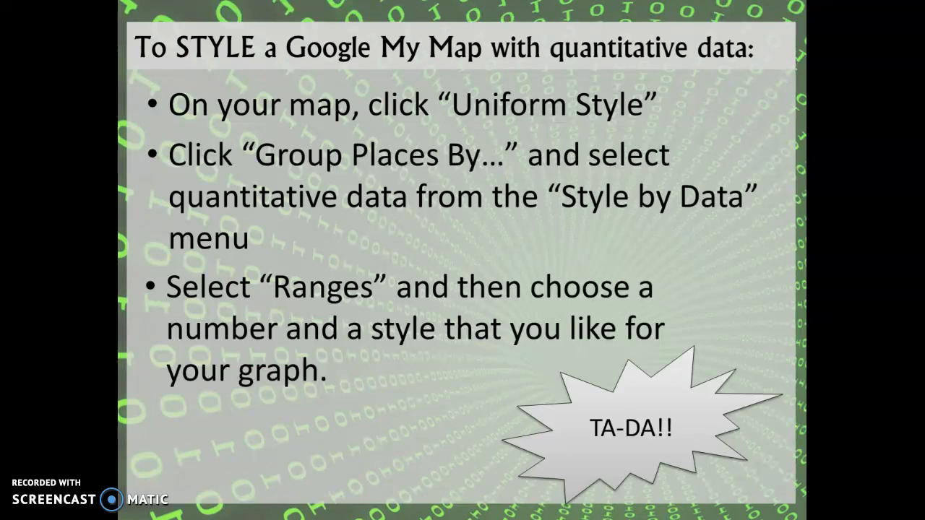
Step: Return to the untitled map and capture the area with all the station markers using the Snipping Tool
key("alt+Tab")
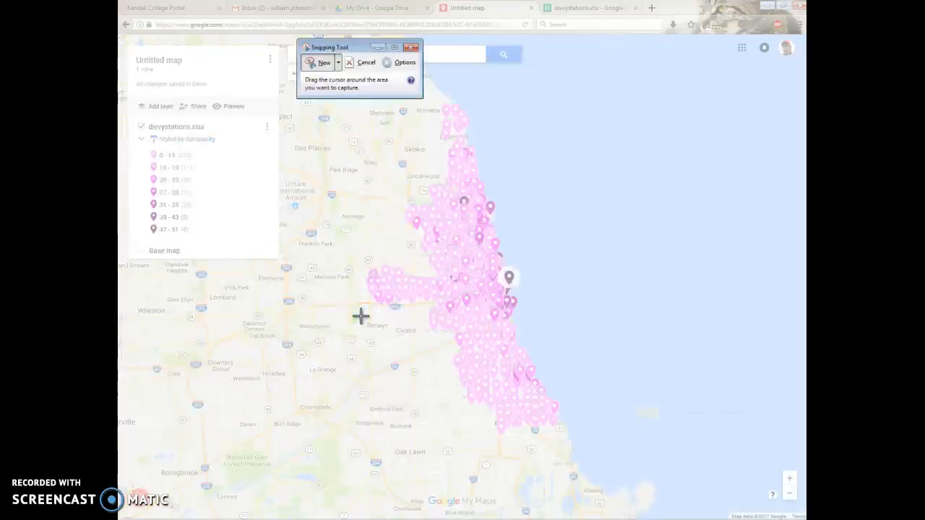
left_click(317, 65)
left_click(318, 62)
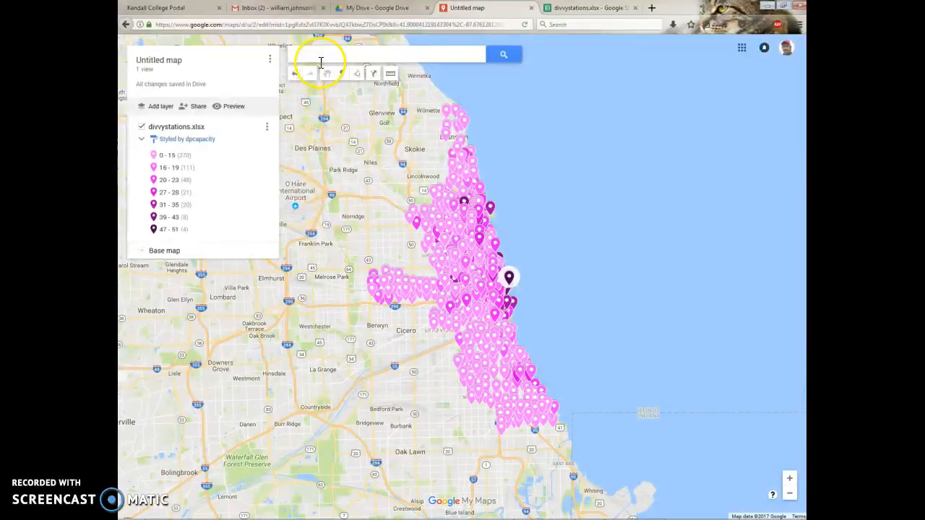
left_click_drag(327, 104, 618, 453)
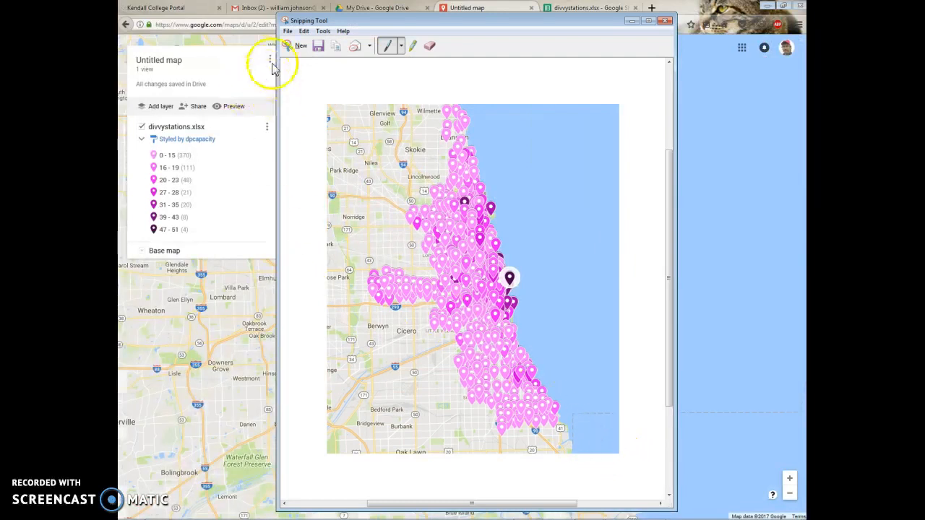
Step: Switch to My Drive in Google Drive and create a new blank Google Drawing
left_click(377, 8)
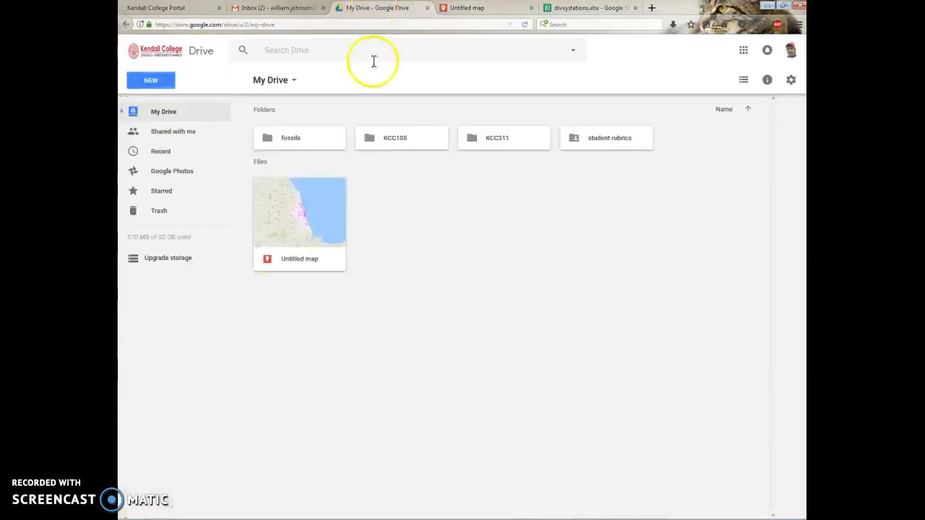
left_click(149, 81)
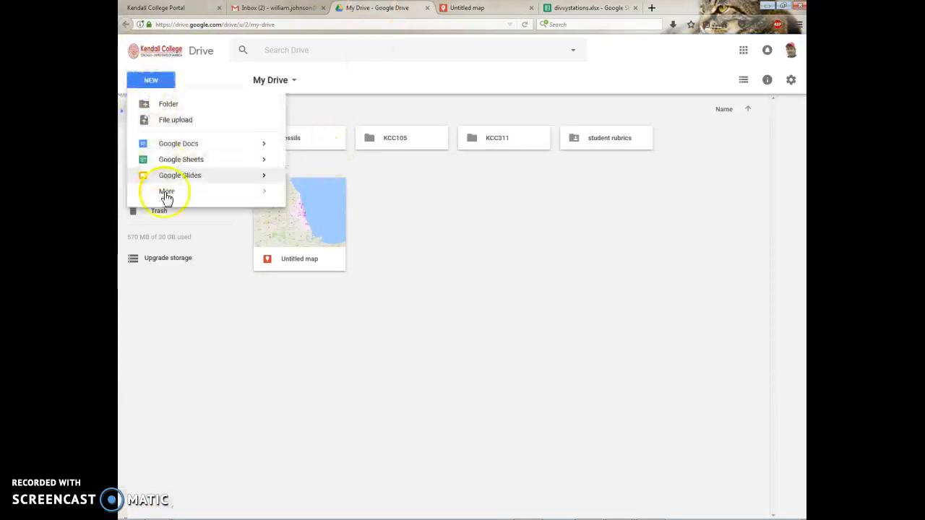
mouse_move(166, 193)
left_click(330, 212)
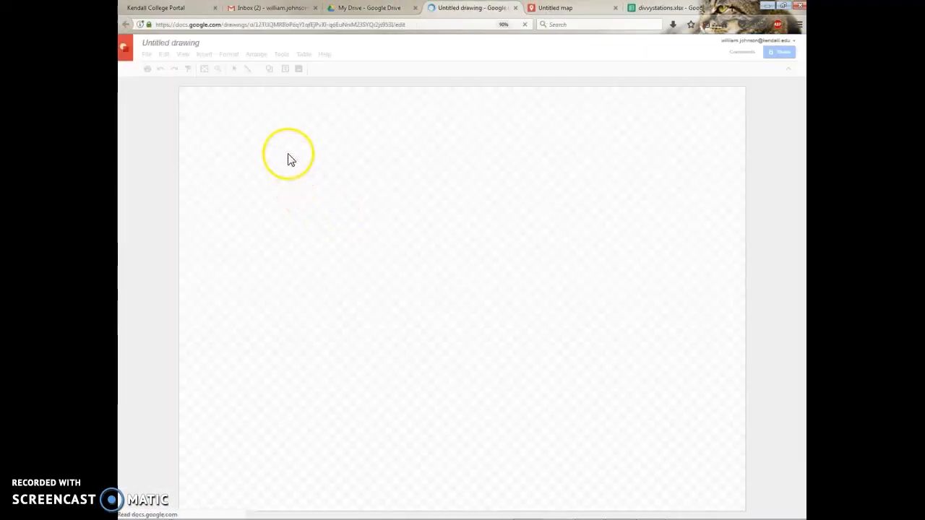
Step: Paste the captured map onto the right side of the drawing and add a text box beside it reading "My first google map!!!"
key("ctrl+v")
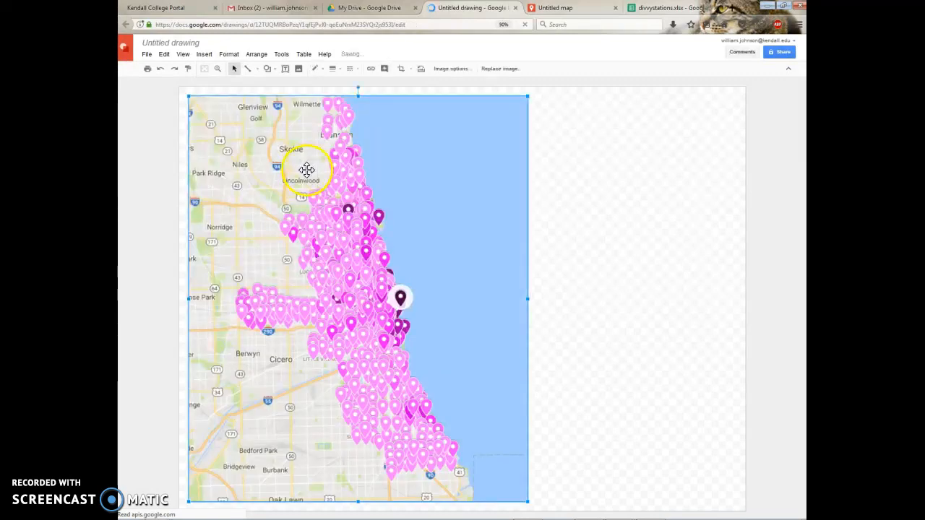
left_click_drag(342, 214, 526, 214)
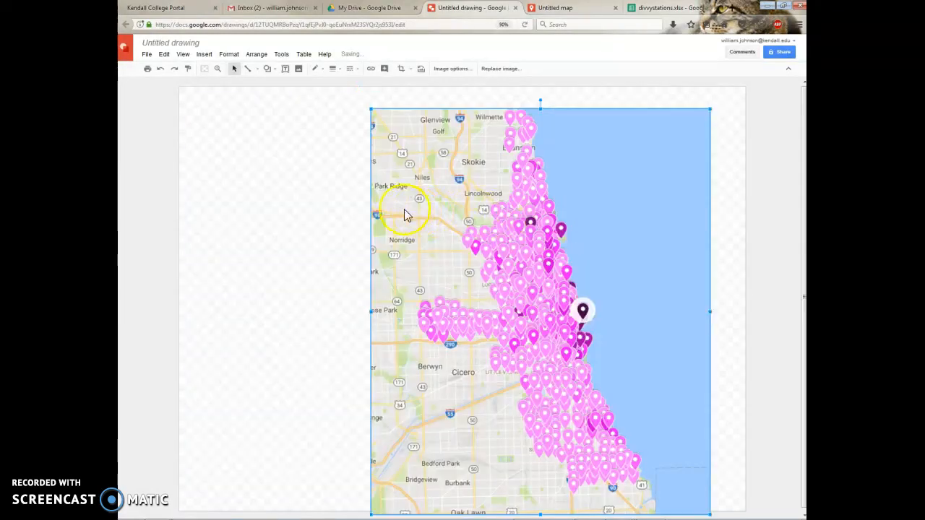
left_click(285, 68)
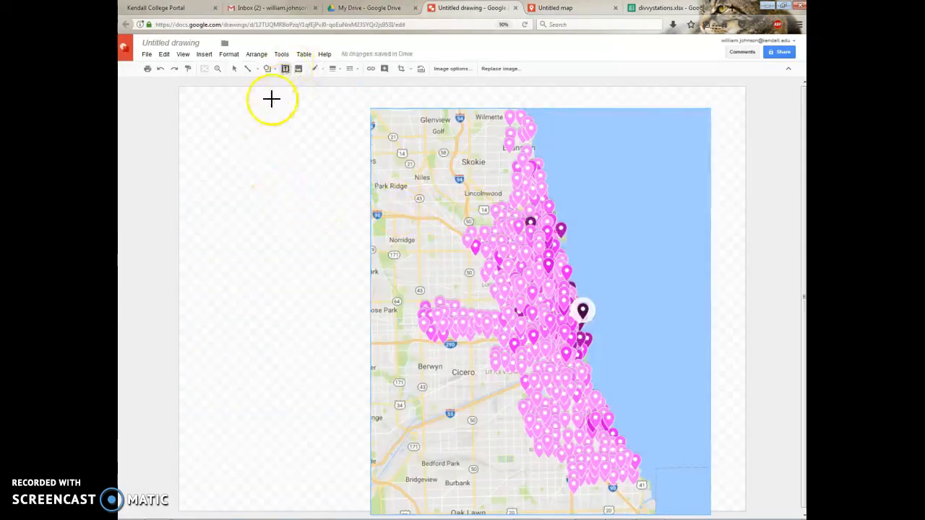
left_click_drag(225, 115, 390, 214)
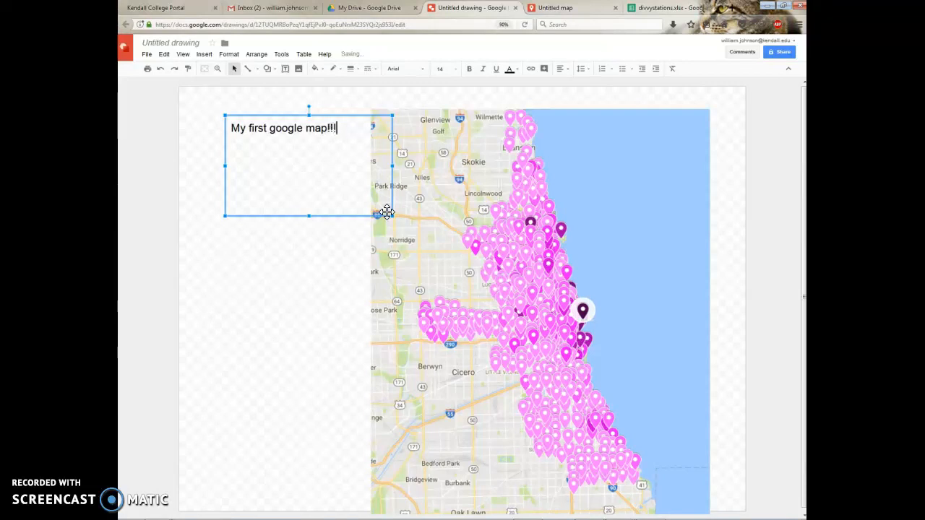
Step: Review the divvystations.xlsx spreadsheet and the styled untitled map, and return to the untitled drawing
left_click(643, 8)
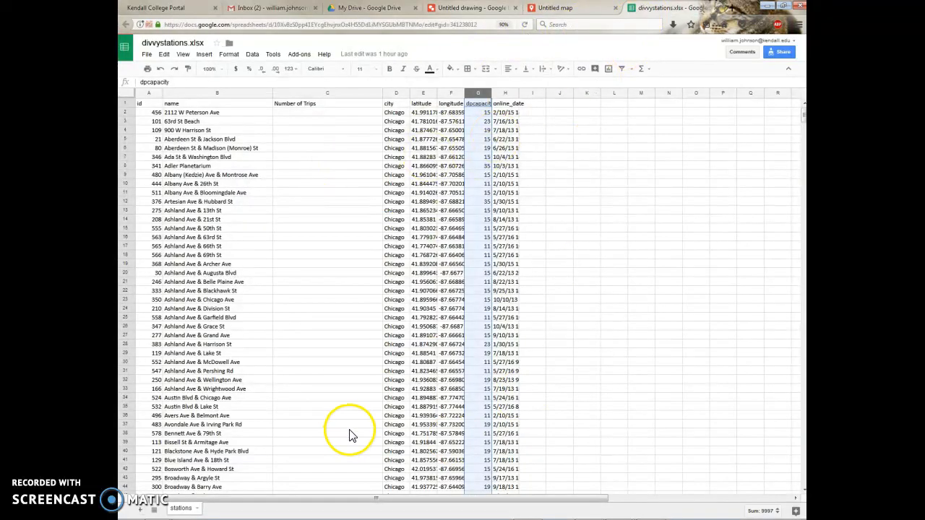
left_click(569, 8)
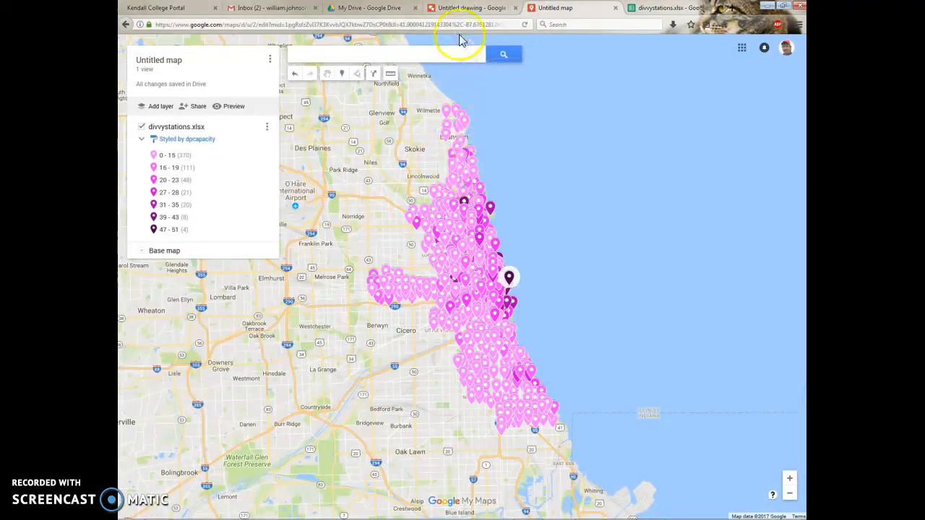
left_click(469, 11)
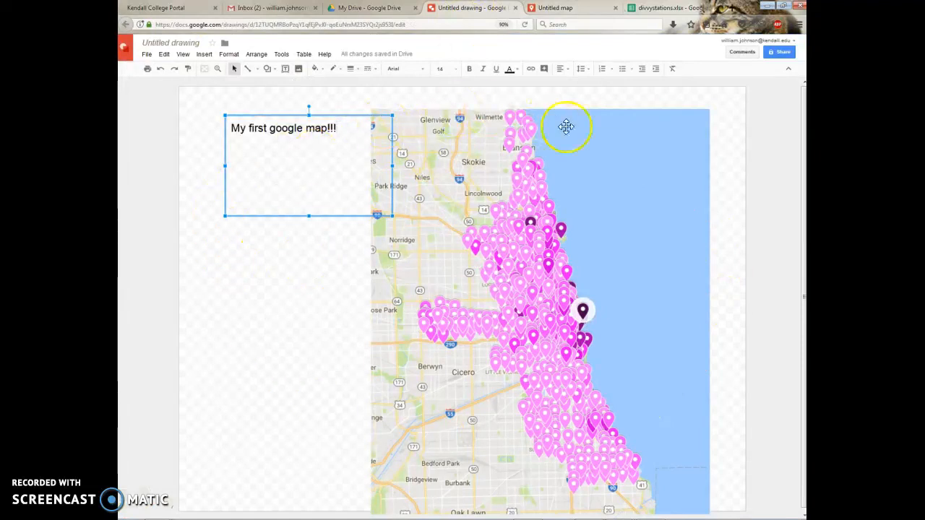